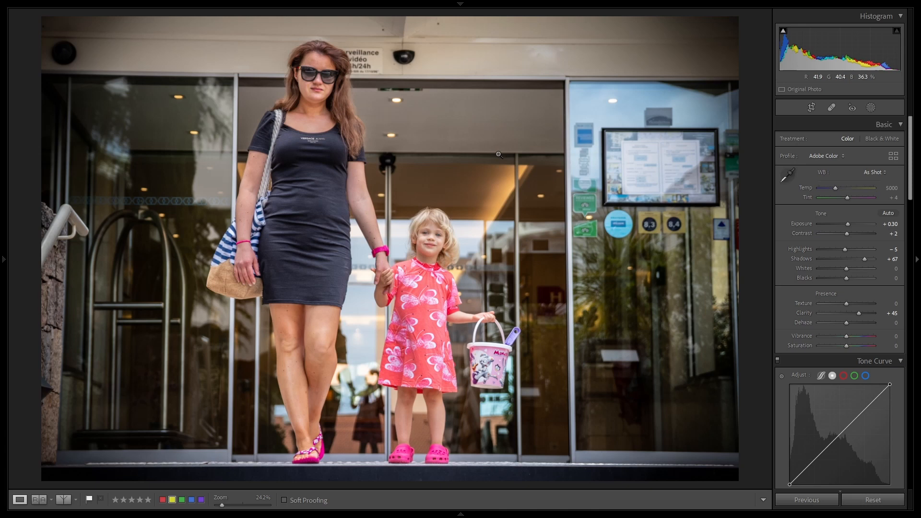
Create a Select Subject mask of the woman and child, and invert it so it covers the background.
click(870, 107)
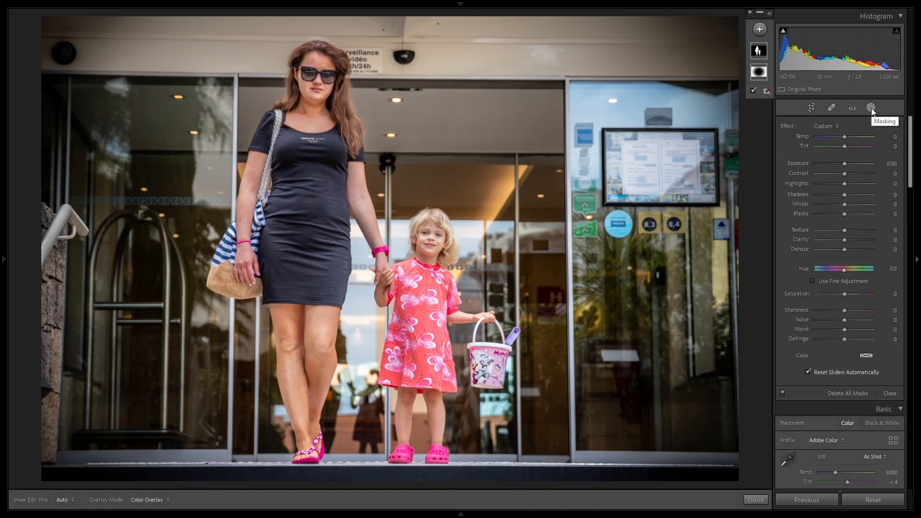
click(761, 30)
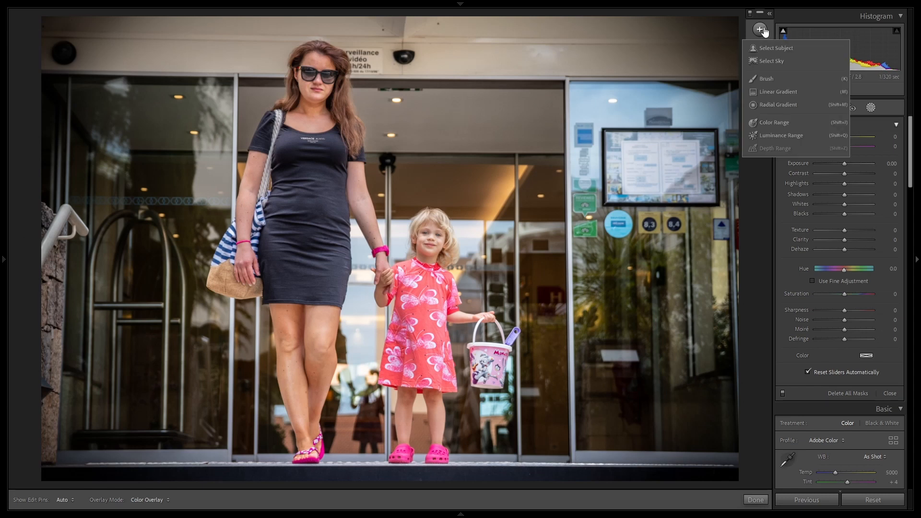
click(767, 48)
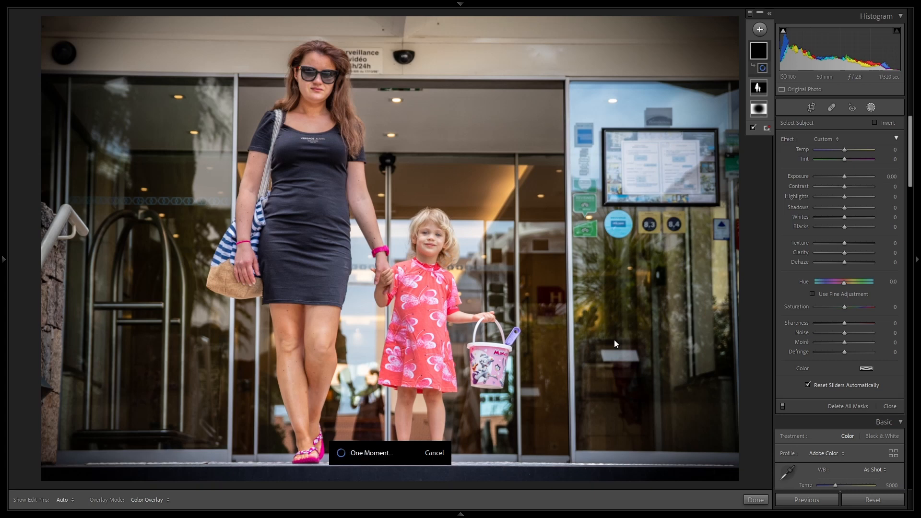
click(758, 51)
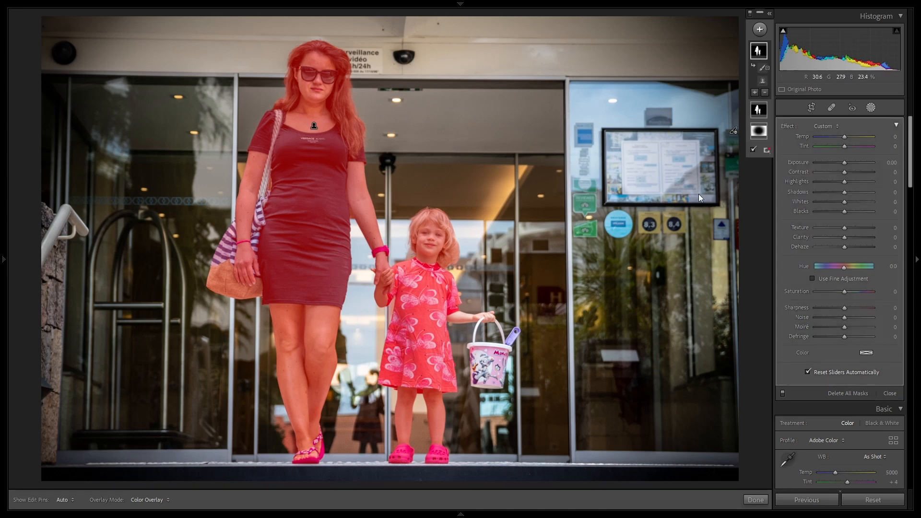
right_click(761, 82)
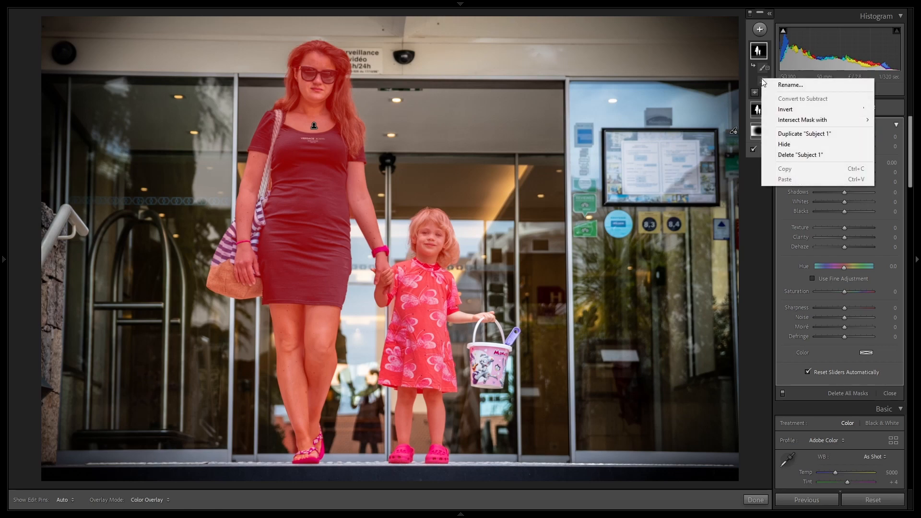
click(785, 110)
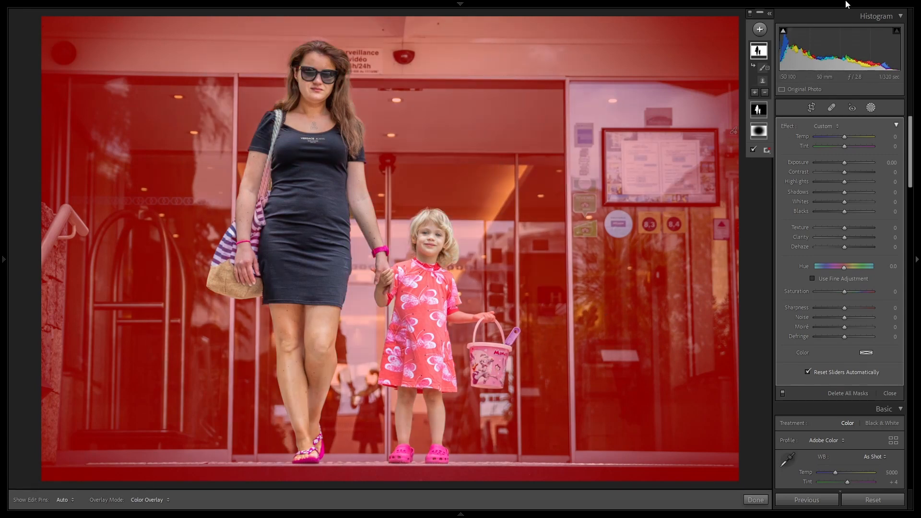
Subtract the child's bucket from the background mask with a brush at size 2.0, and finish masking.
click(764, 93)
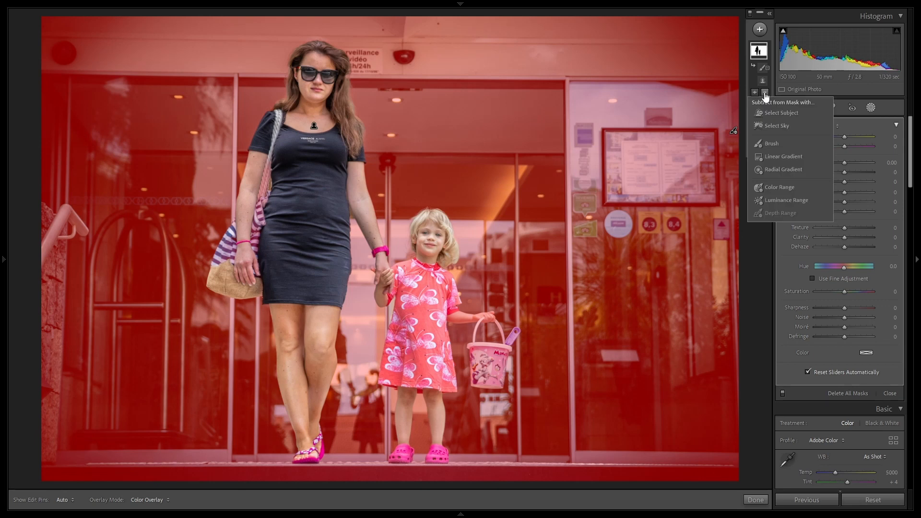
click(776, 143)
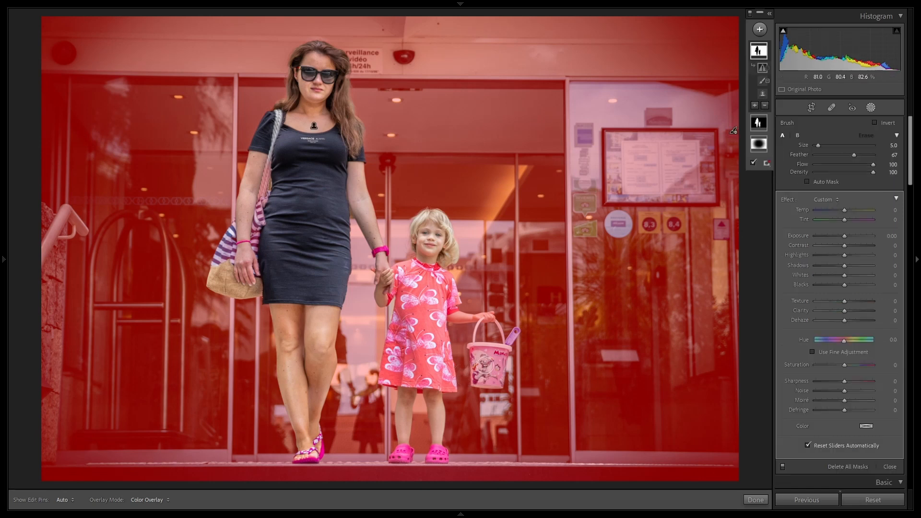
mouse_move(490, 356)
mouse_down()
mouse_move(483, 380)
mouse_move(474, 371)
mouse_move(477, 351)
mouse_move(501, 353)
mouse_move(488, 382)
mouse_move(473, 368)
mouse_move(473, 346)
mouse_move(489, 356)
mouse_move(473, 347)
mouse_move(507, 352)
mouse_up()
scroll(476, 352, down, 3)
key(h)
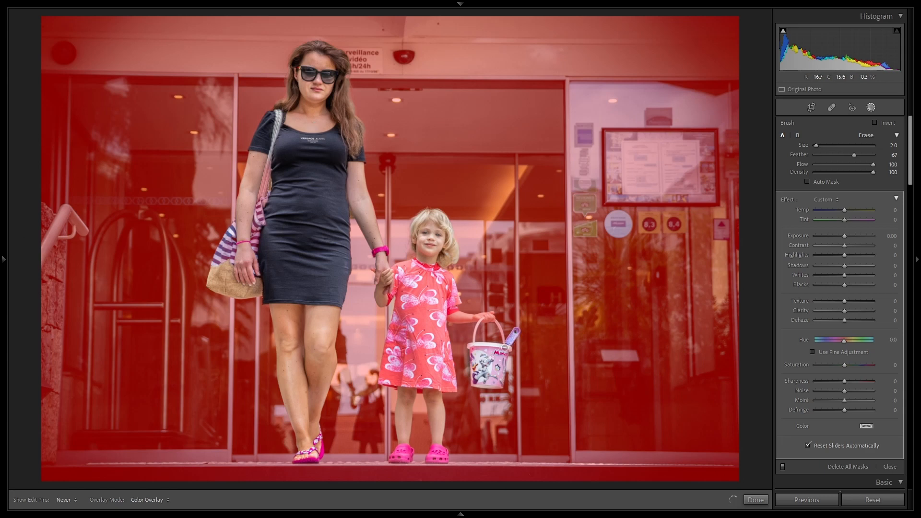
key(h)
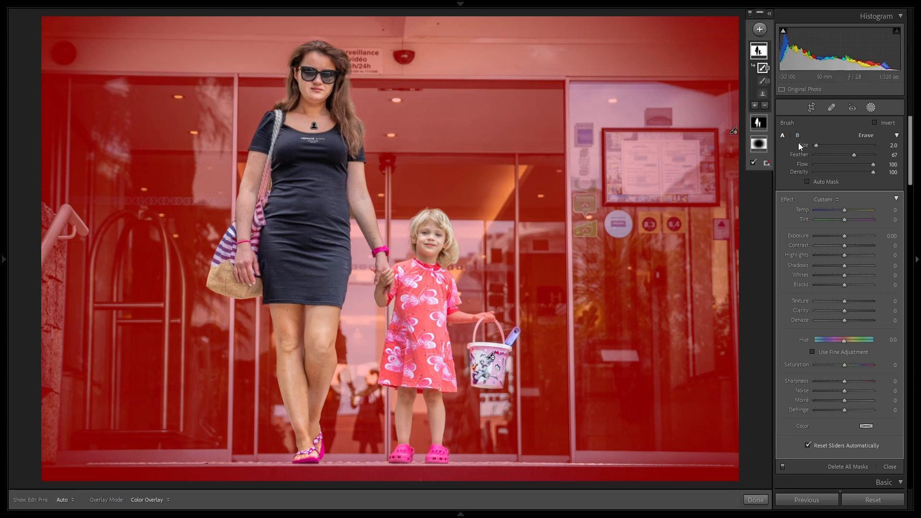
click(756, 500)
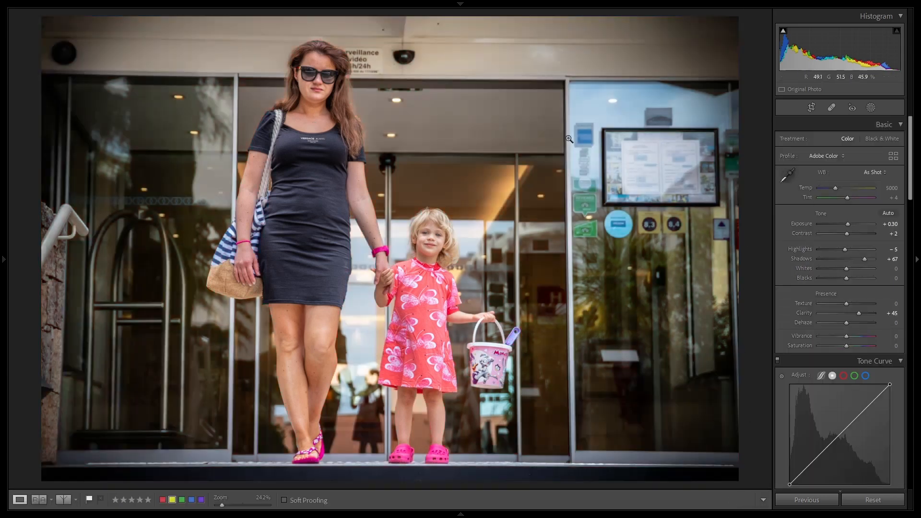
Blur the masked background by setting Texture and Clarity to -100 and lowering Sharpness.
click(871, 106)
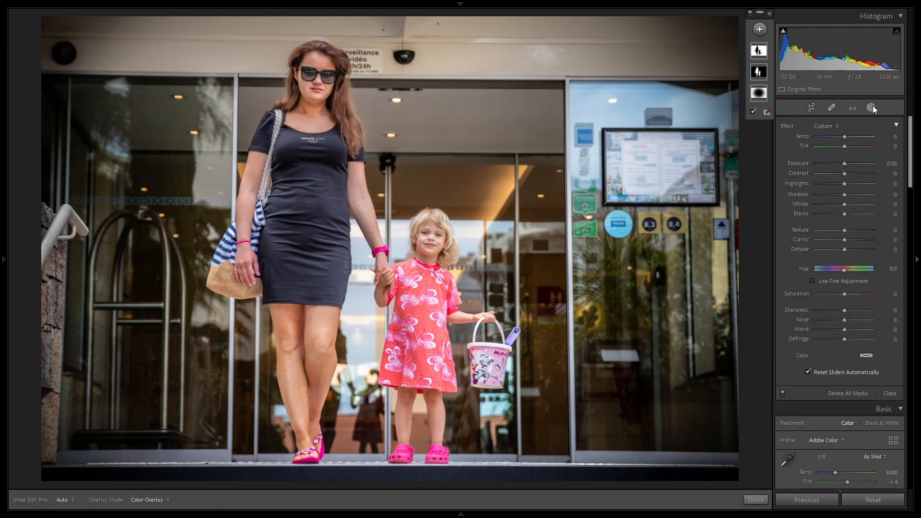
mouse_move(755, 53)
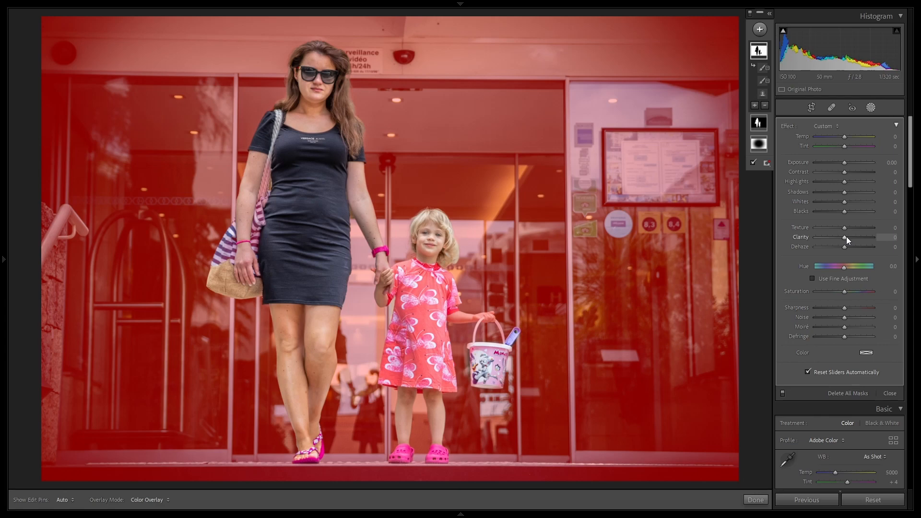
key(o)
drag(845, 237, 778, 238)
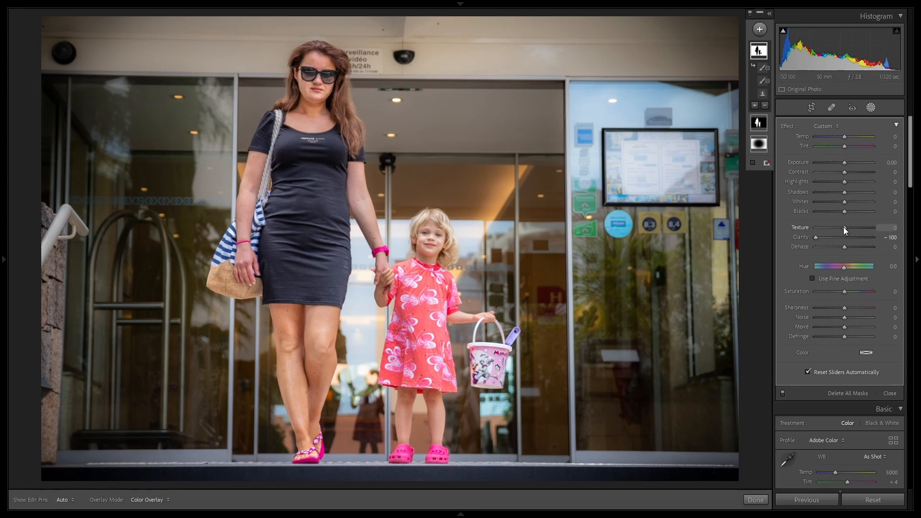
drag(843, 226, 748, 218)
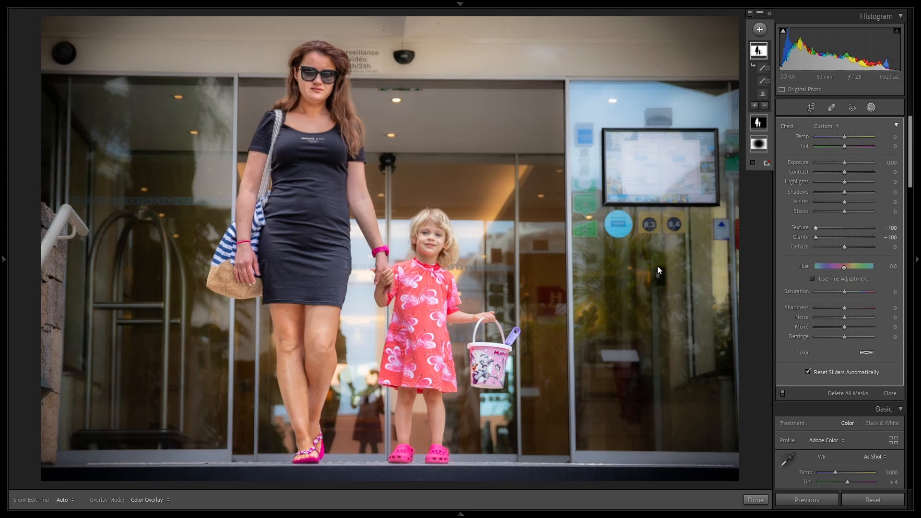
mouse_move(816, 227)
mouse_down()
mouse_move(847, 230)
mouse_move(798, 230)
mouse_up()
drag(841, 308, 809, 307)
Compare the split before and after views up close around the woman and the background.
key(y)
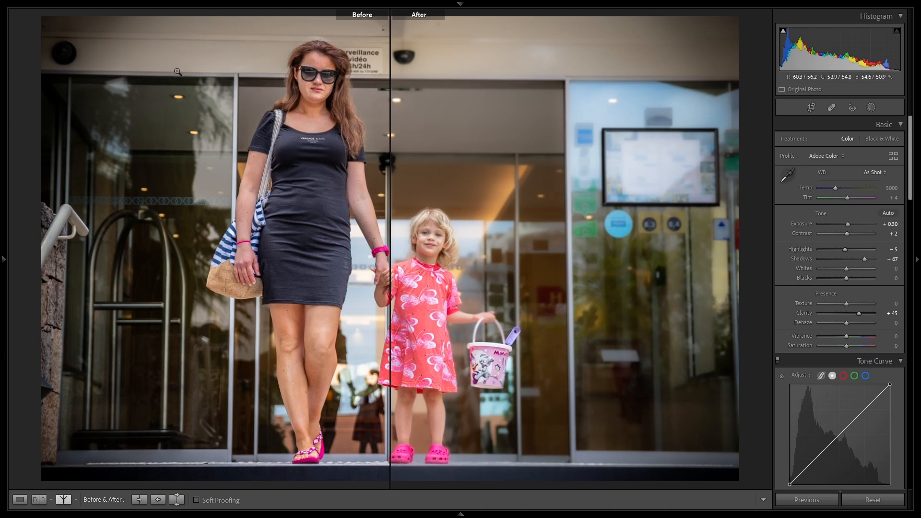
click(378, 202)
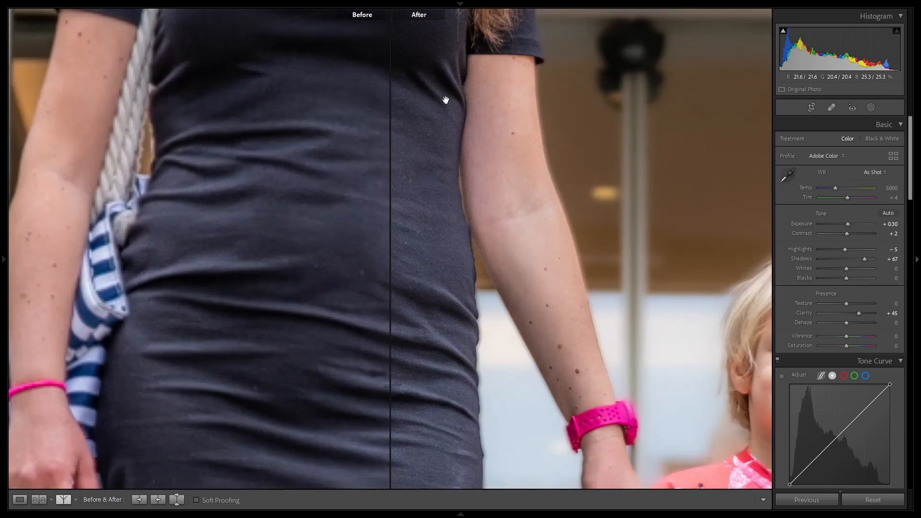
drag(489, 251, 477, 456)
drag(513, 86, 444, 278)
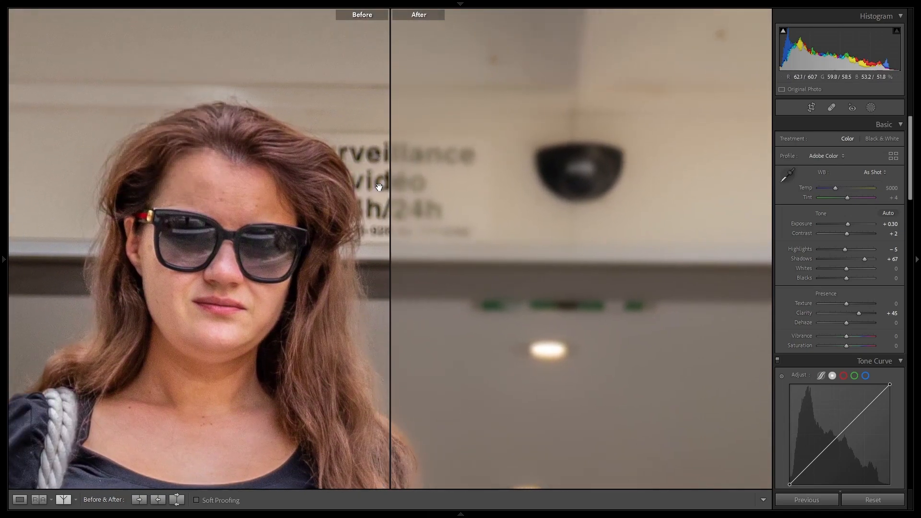
drag(512, 462, 158, 2)
drag(552, 222, 1, 205)
drag(548, 282, 282, 267)
click(282, 267)
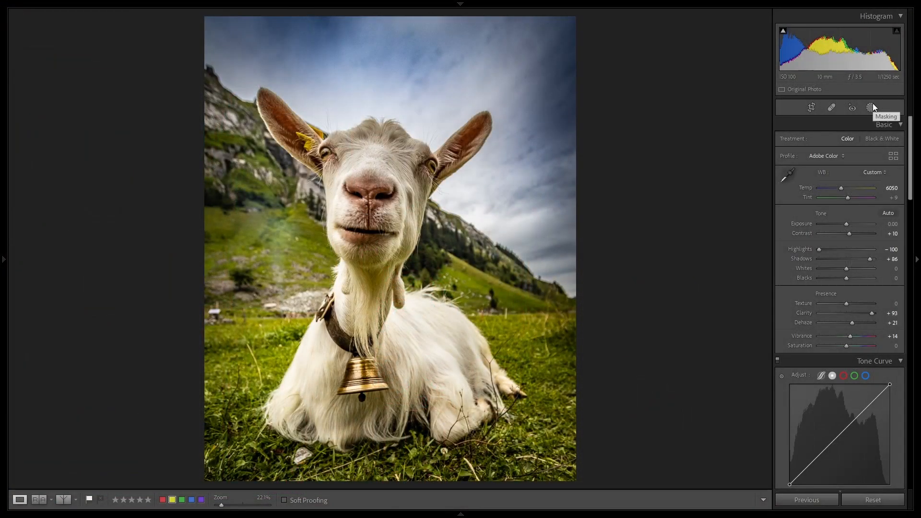
Create a Select Subject mask of the goat and invert it so it covers the background.
click(870, 107)
click(759, 30)
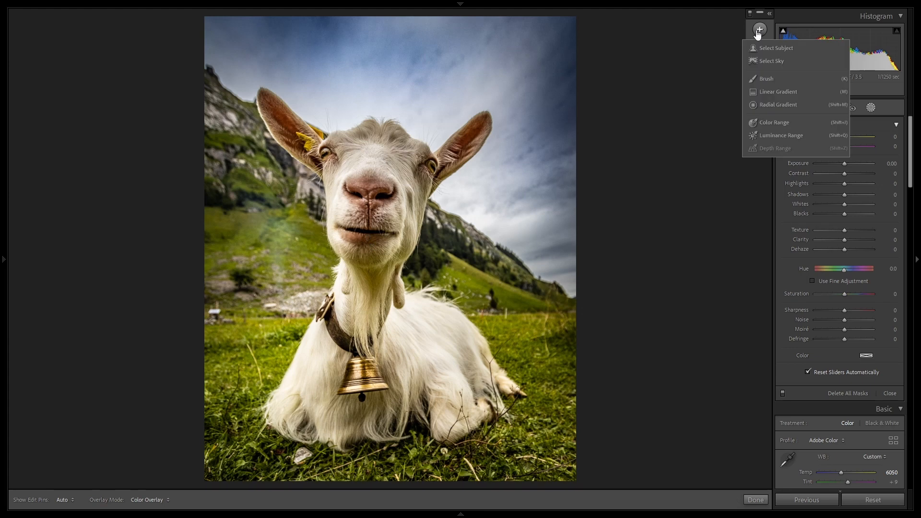
click(769, 45)
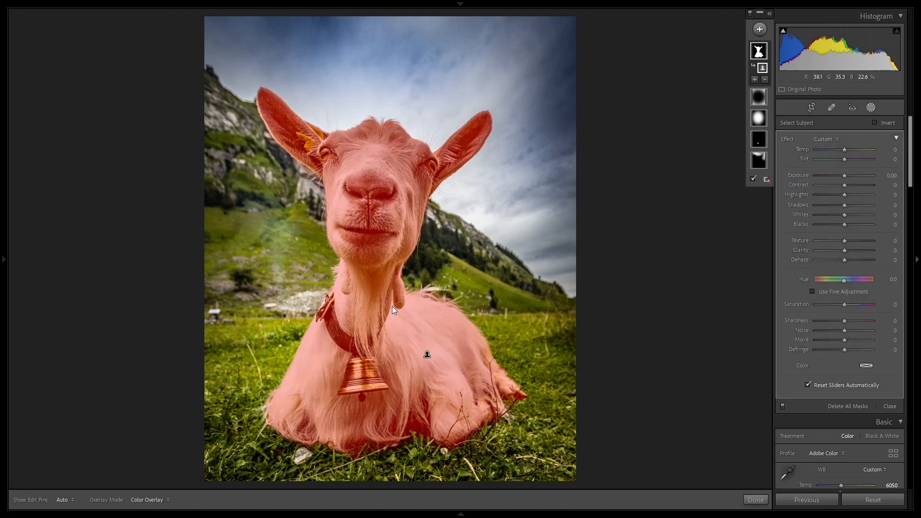
right_click(762, 69)
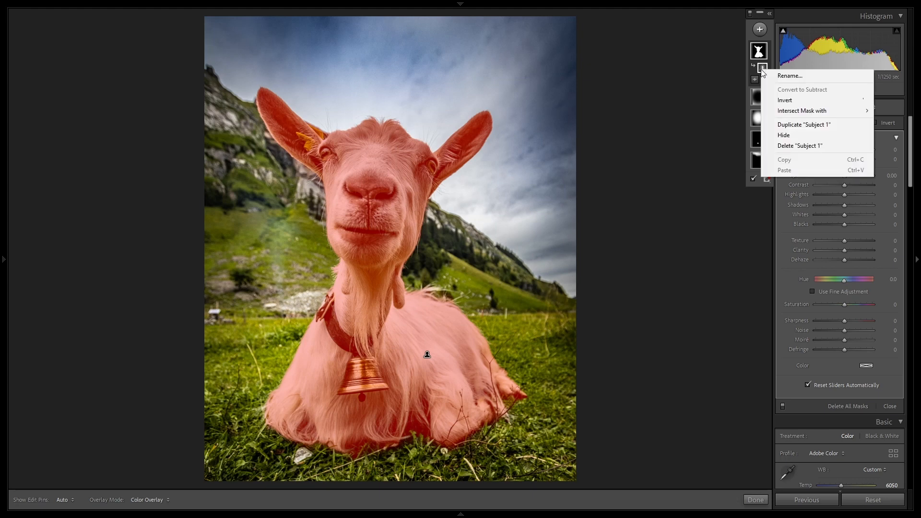
click(786, 100)
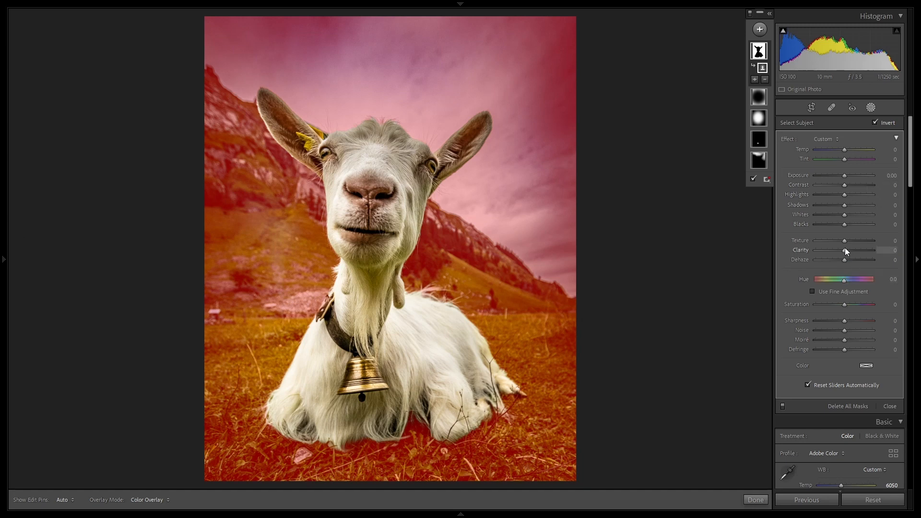
Soften the goat's background by setting the mask's Texture to -100, Clarity to -53 and Sharpness to -100.
drag(844, 247, 778, 240)
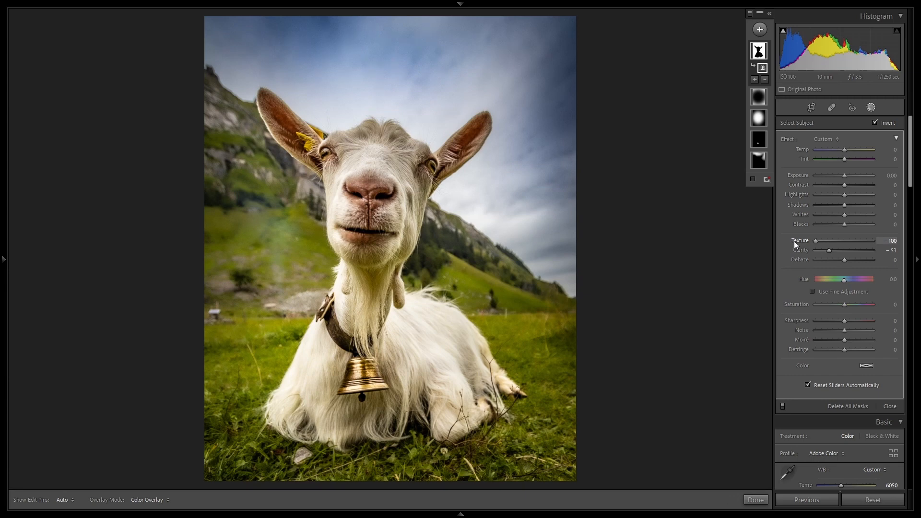
drag(844, 321, 815, 320)
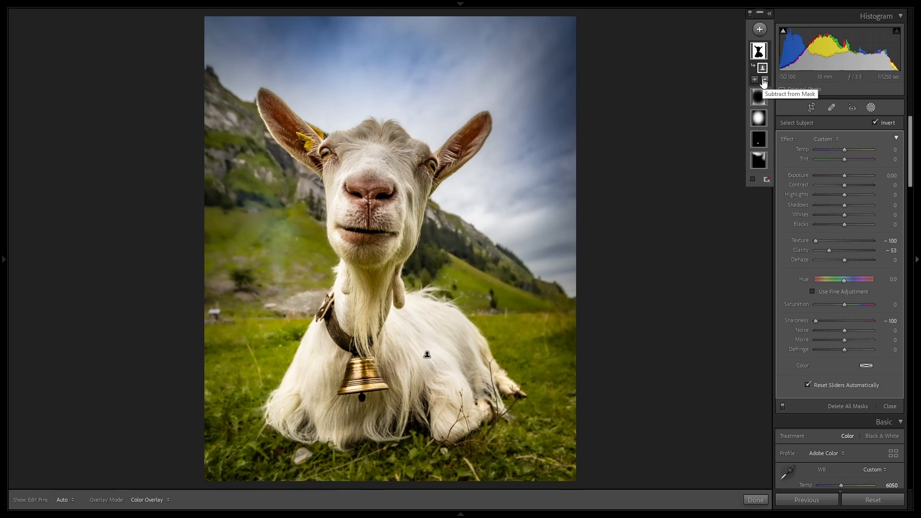
Show the mask overlay, subtract a linear gradient rising from the foreground grass to the goat's back, and finish masking.
click(753, 179)
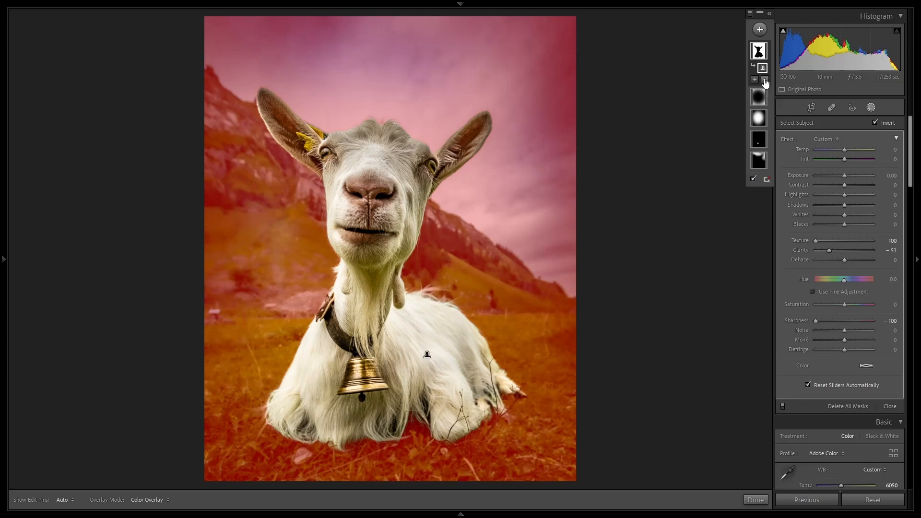
click(765, 79)
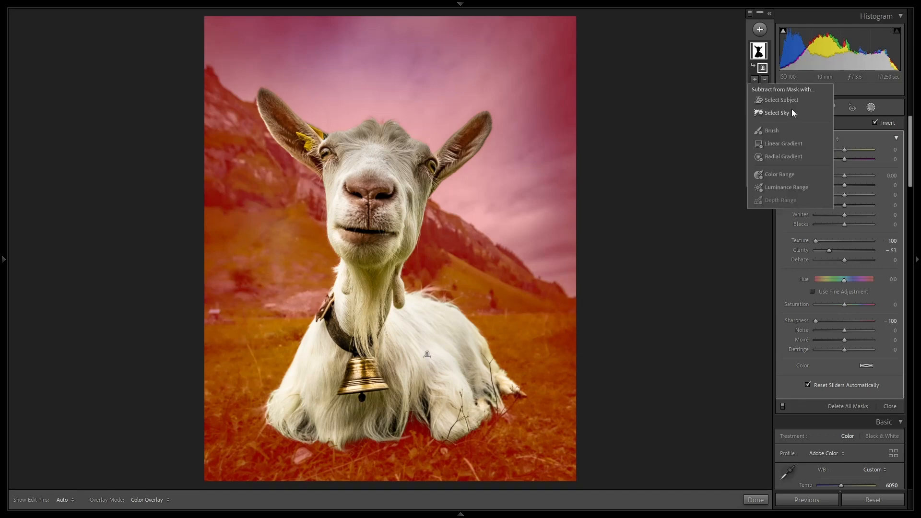
click(786, 142)
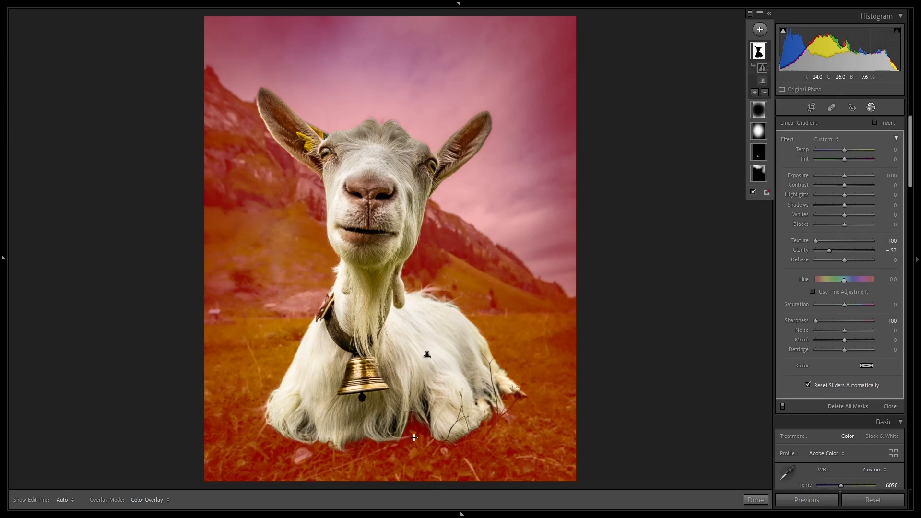
drag(415, 437, 416, 325)
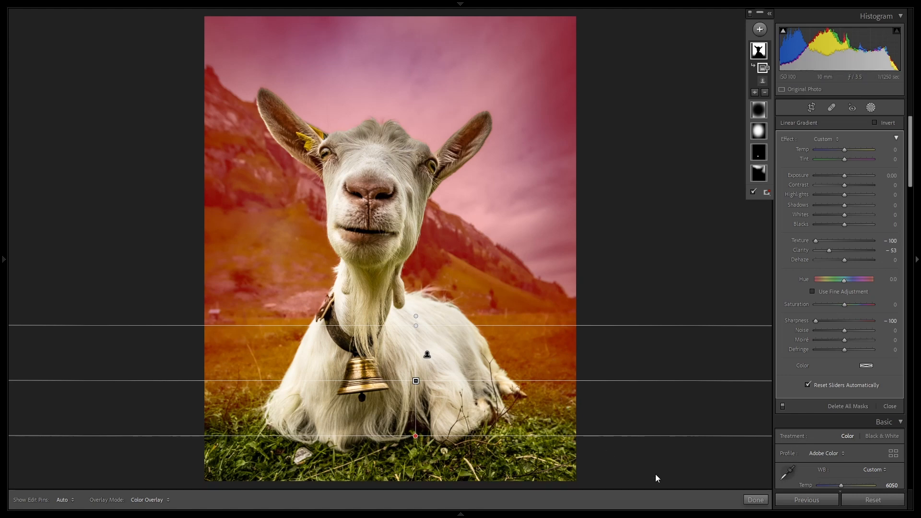
click(754, 500)
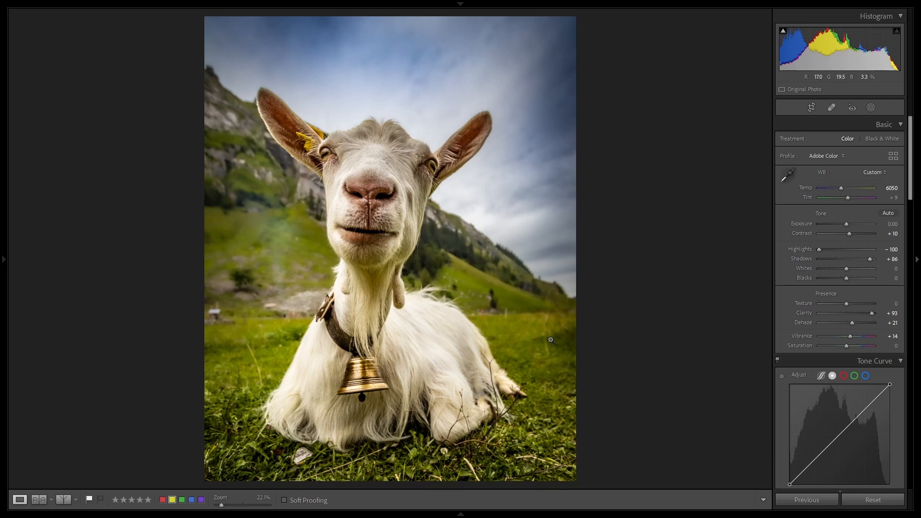
View the goat photo side by side with its reference version.
mouse_move(74, 513)
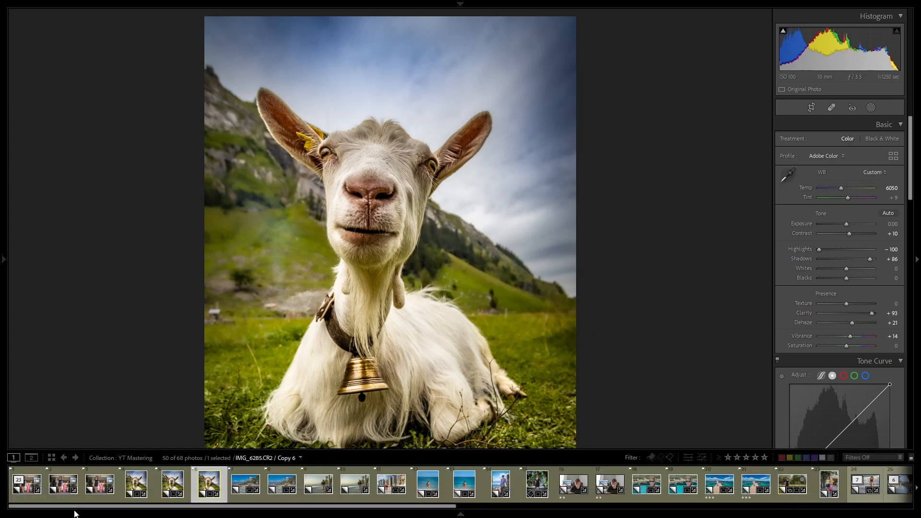
click(40, 500)
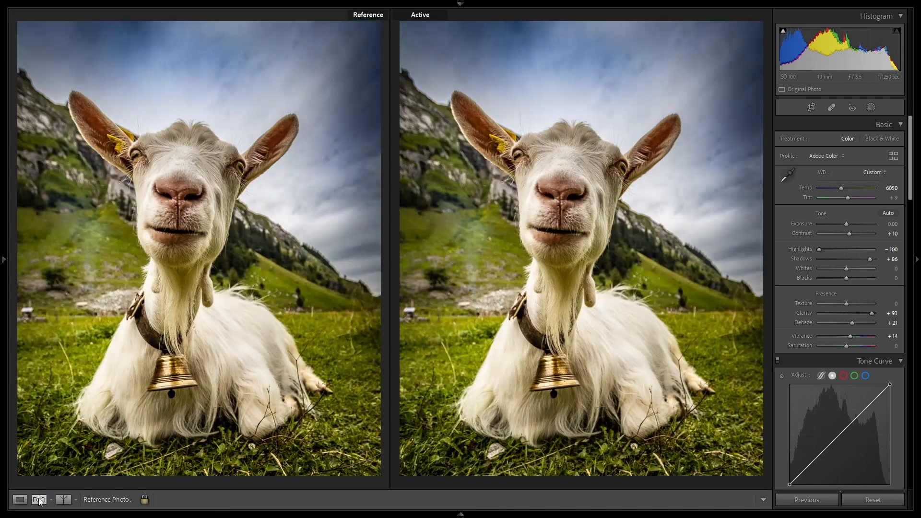
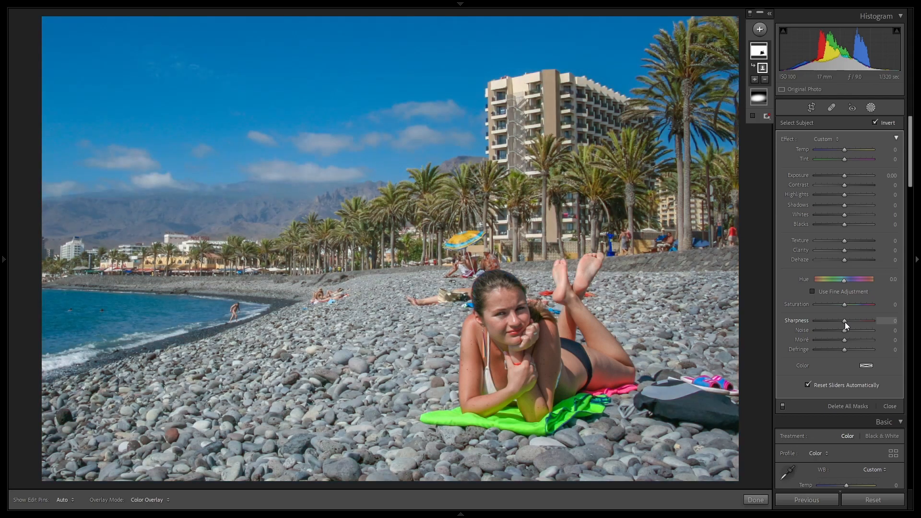
Set Sharpness to -100 for the inverted subject mask on the beach photo, and reset its Texture to 0.
drag(843, 321, 758, 320)
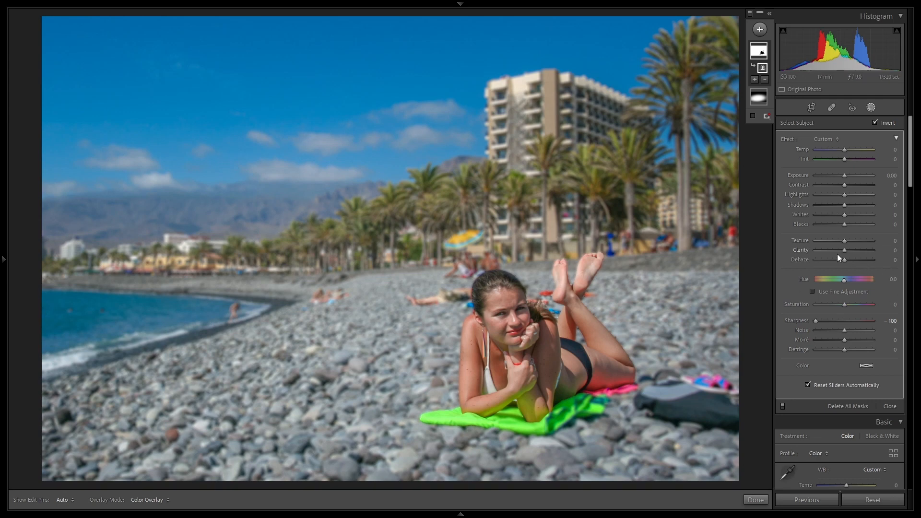
mouse_move(844, 241)
mouse_down()
mouse_move(800, 242)
mouse_move(842, 247)
mouse_up()
double_click(844, 242)
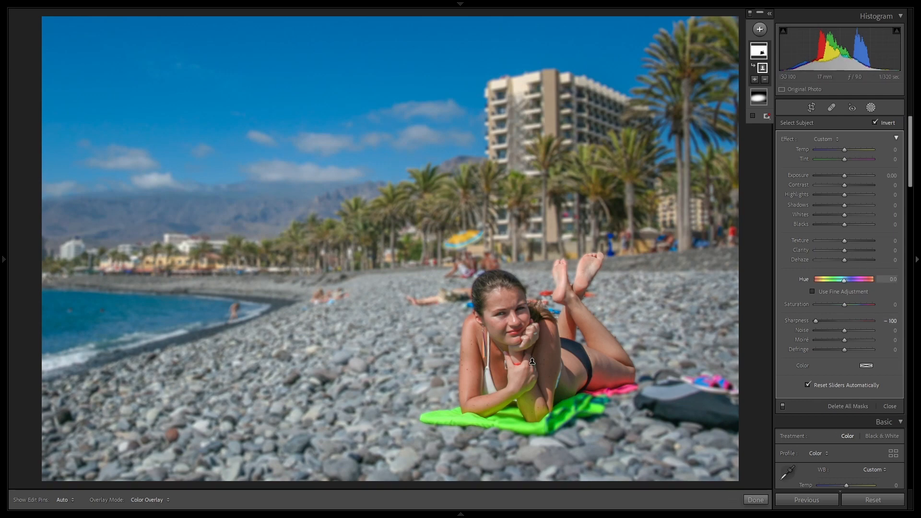
Show the mask overlay and subtract a linear gradient rising from the foreground pebbles to the woman's head, slightly tilted along the shoreline.
click(752, 116)
click(764, 79)
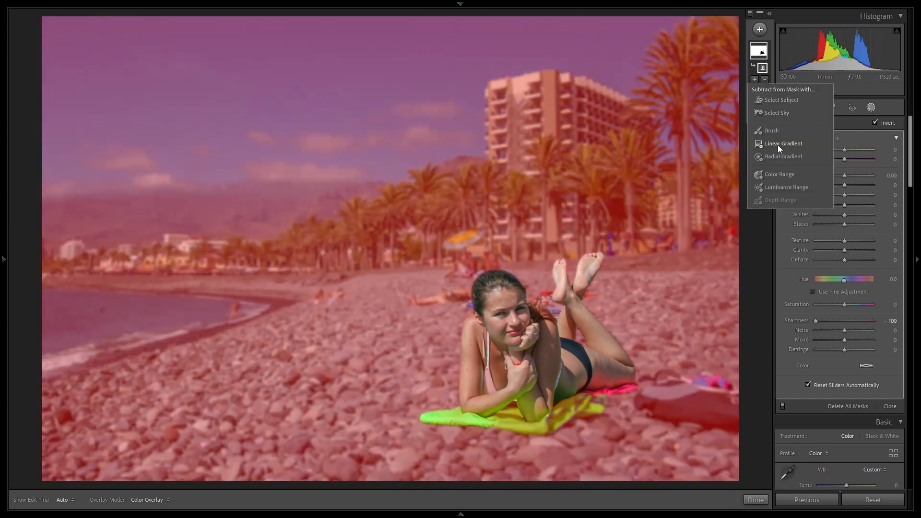
click(764, 80)
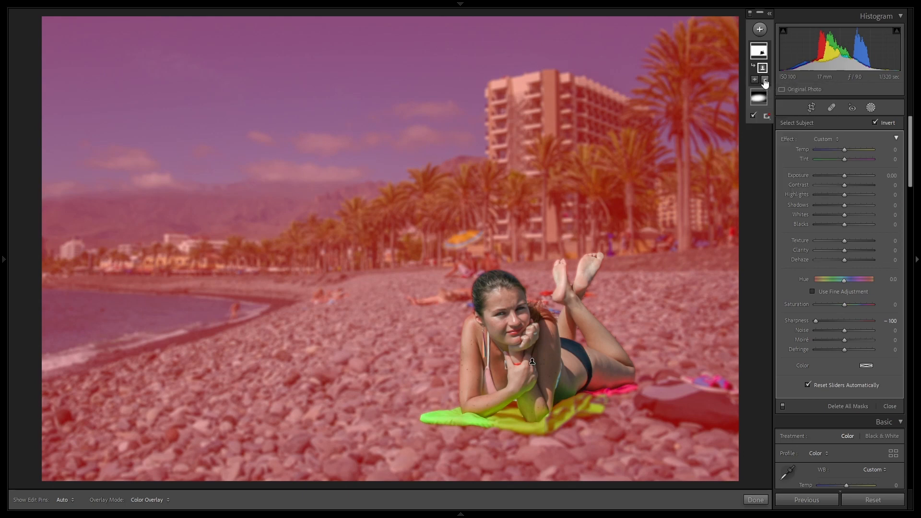
click(764, 79)
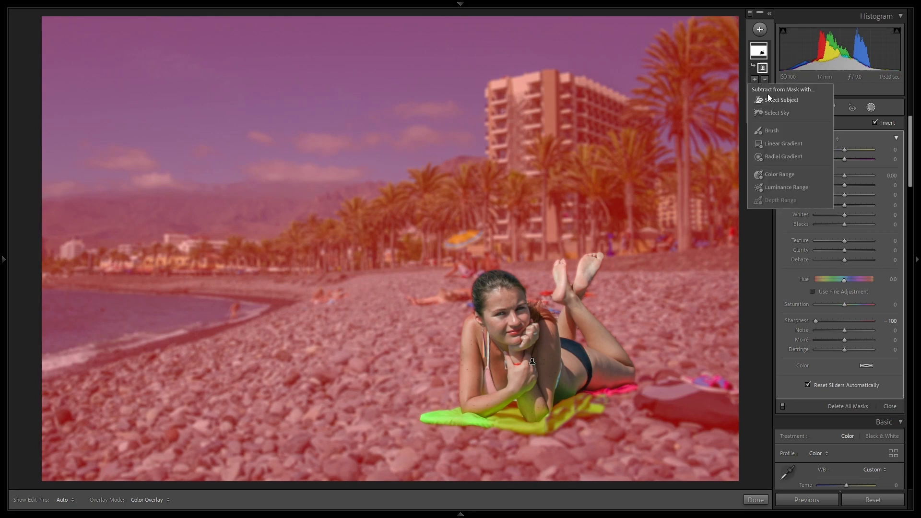
click(775, 143)
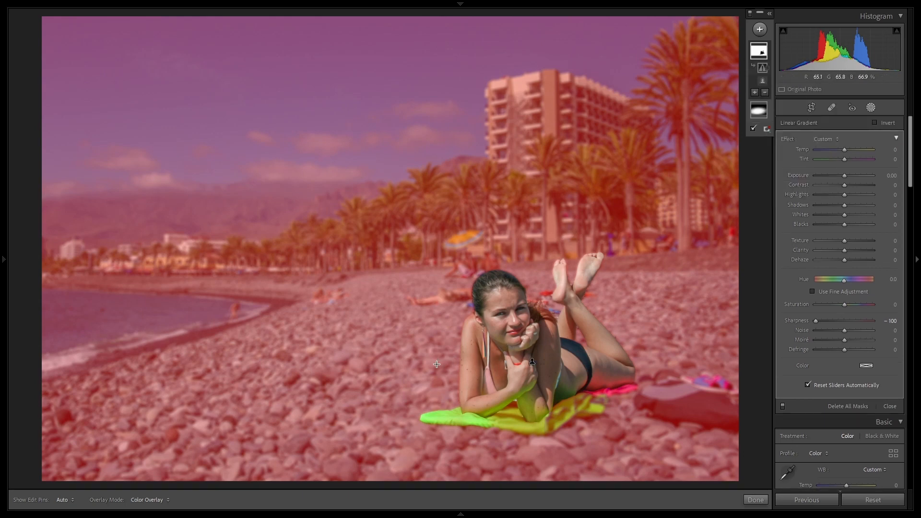
drag(434, 453, 433, 338)
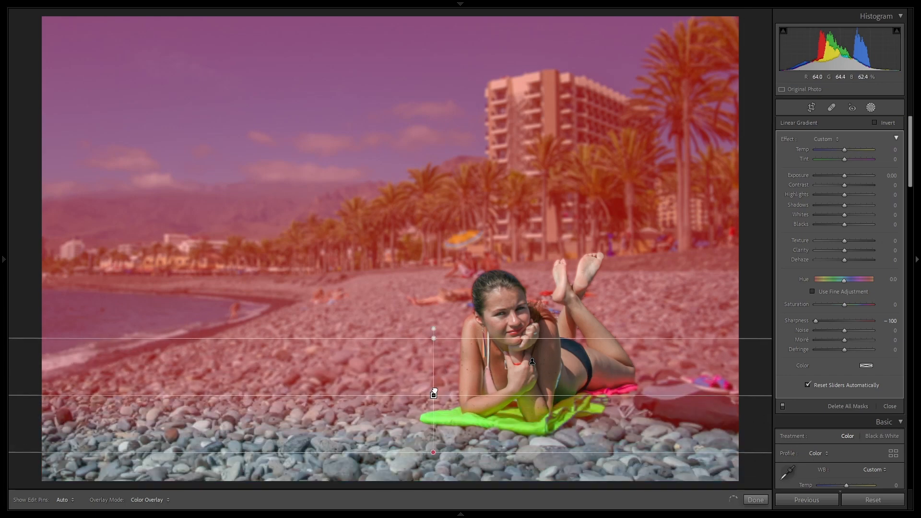
drag(434, 390, 442, 358)
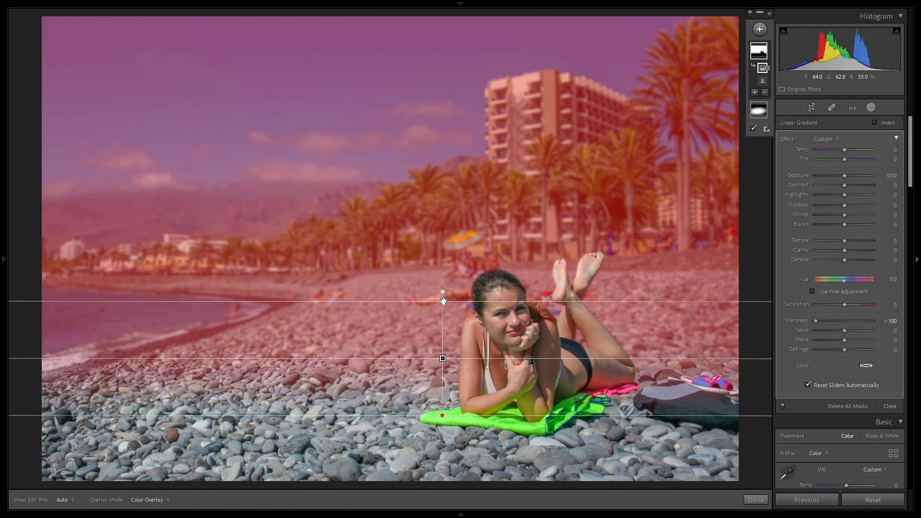
mouse_move(443, 300)
mouse_down()
mouse_move(436, 303)
mouse_move(438, 290)
mouse_up()
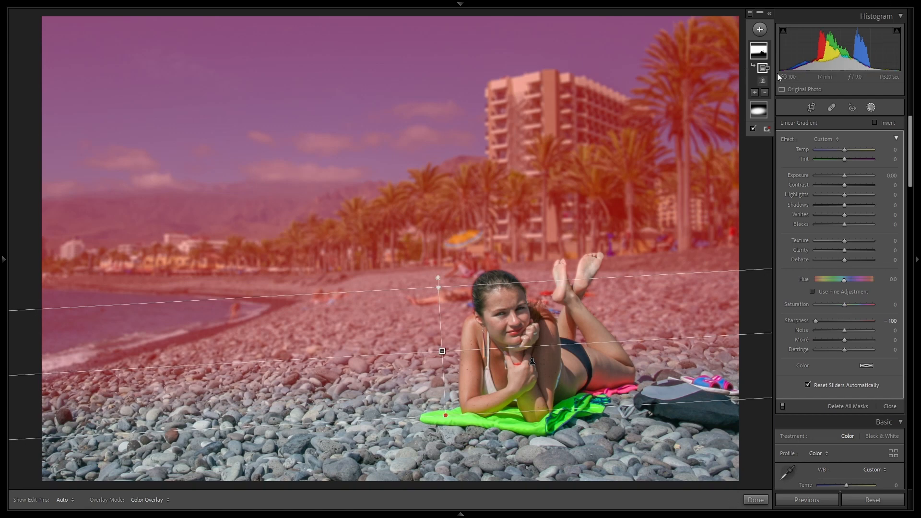
Add a linear gradient to the mask, rising from the photo's lower edge to the green towel, to blur the nearest pebbles.
click(754, 92)
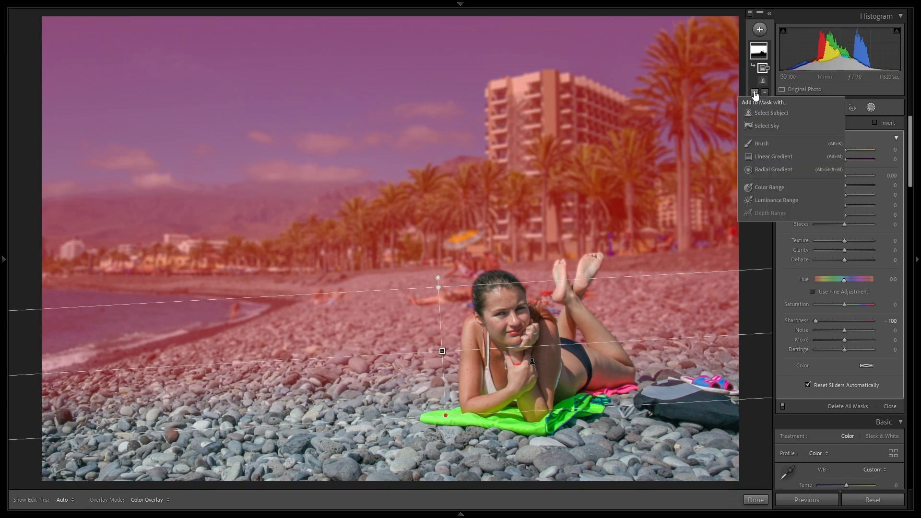
click(782, 156)
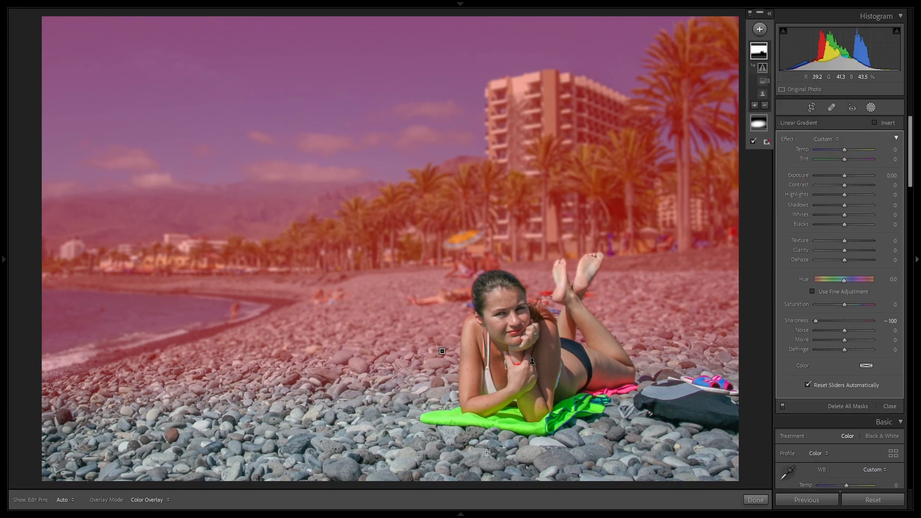
drag(482, 478, 483, 403)
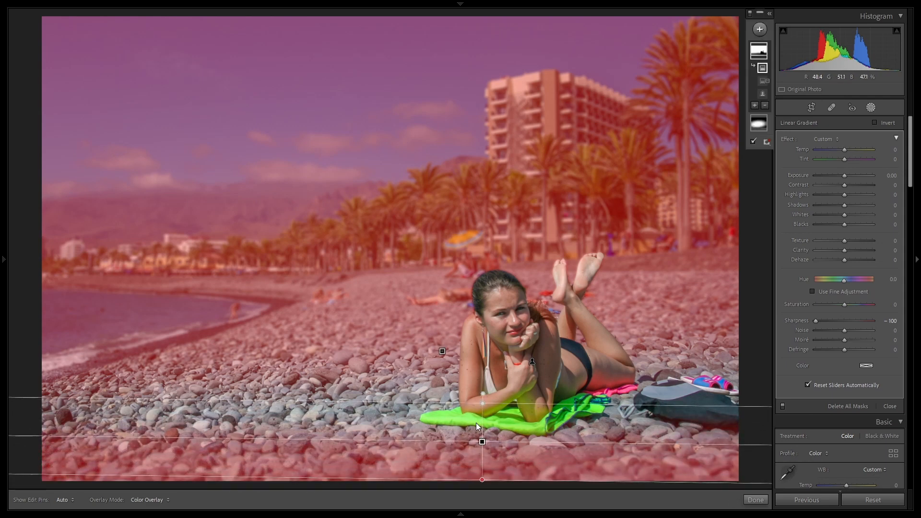
drag(480, 404, 483, 391)
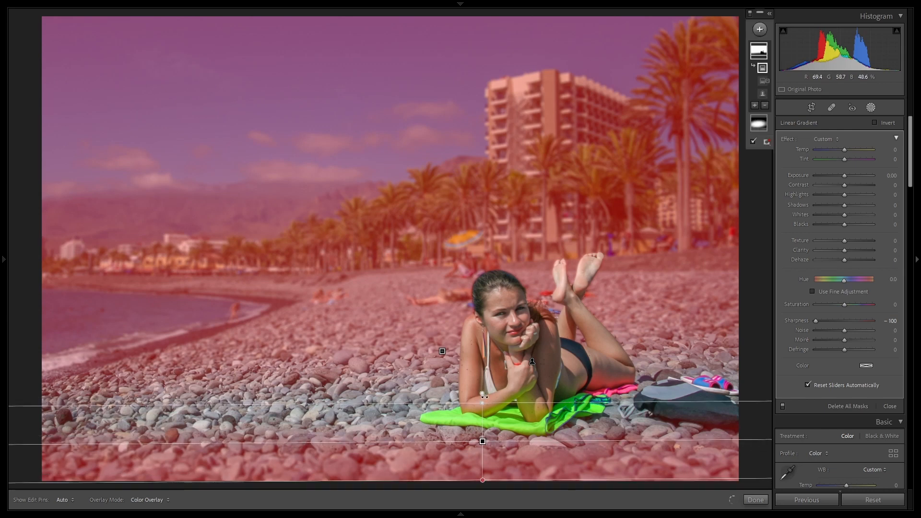
key(Delete)
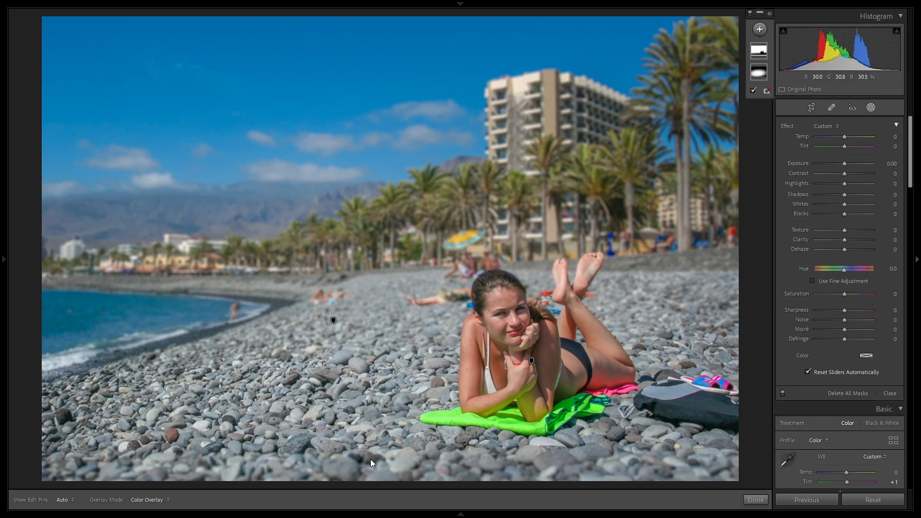
Reselect the background mask's added foreground gradient, widen it slightly and shift it down toward the photo's lower edge.
click(767, 53)
click(763, 93)
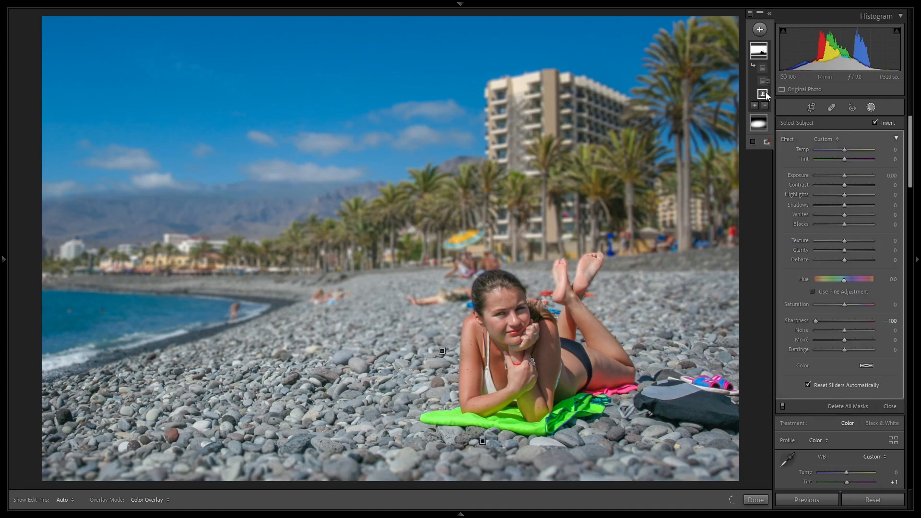
click(763, 82)
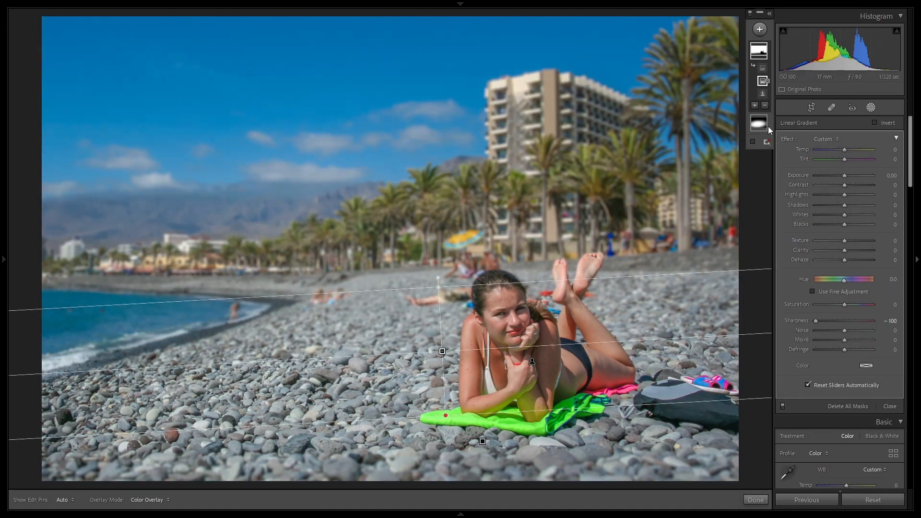
click(767, 68)
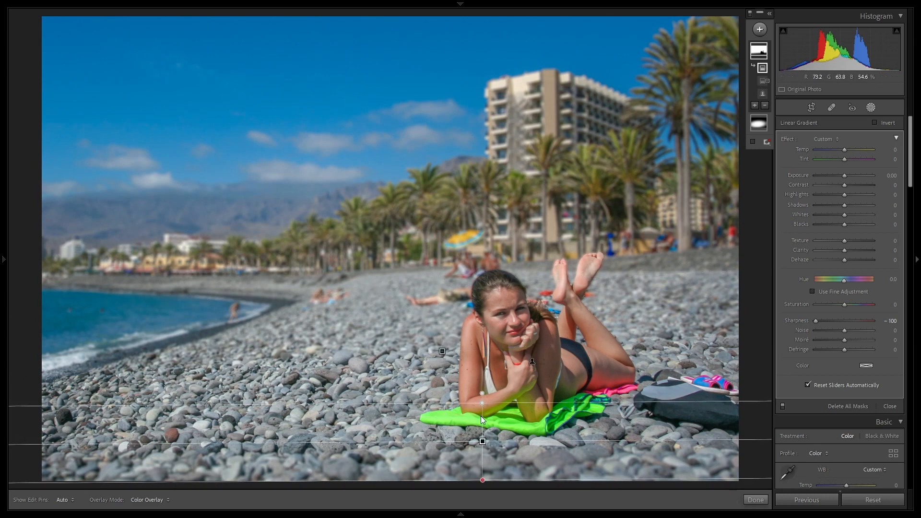
drag(480, 403, 479, 396)
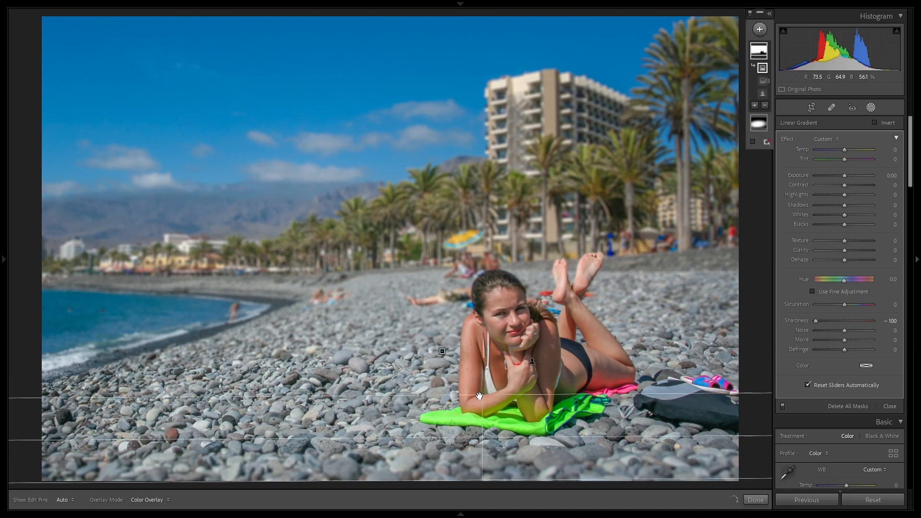
drag(482, 436, 482, 444)
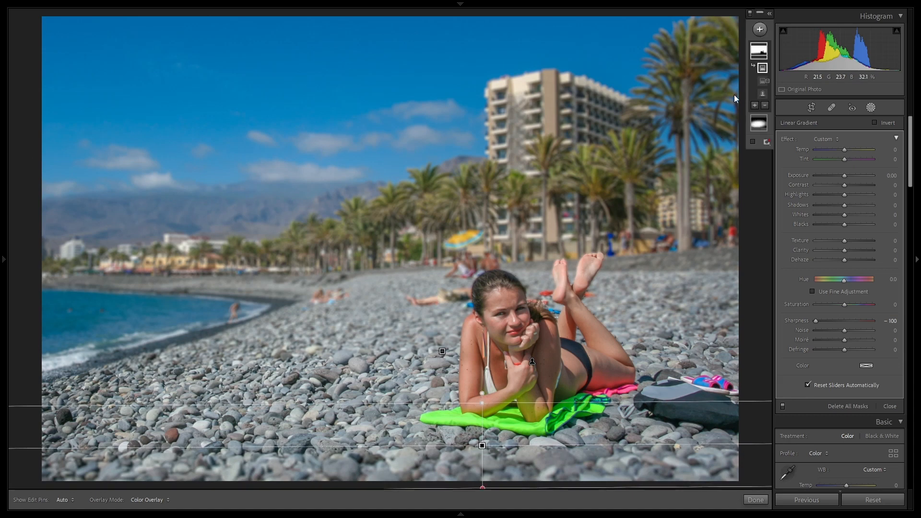
Stretch and tilt the subtracted linear gradient slightly further up the beach, and finish masking.
click(760, 83)
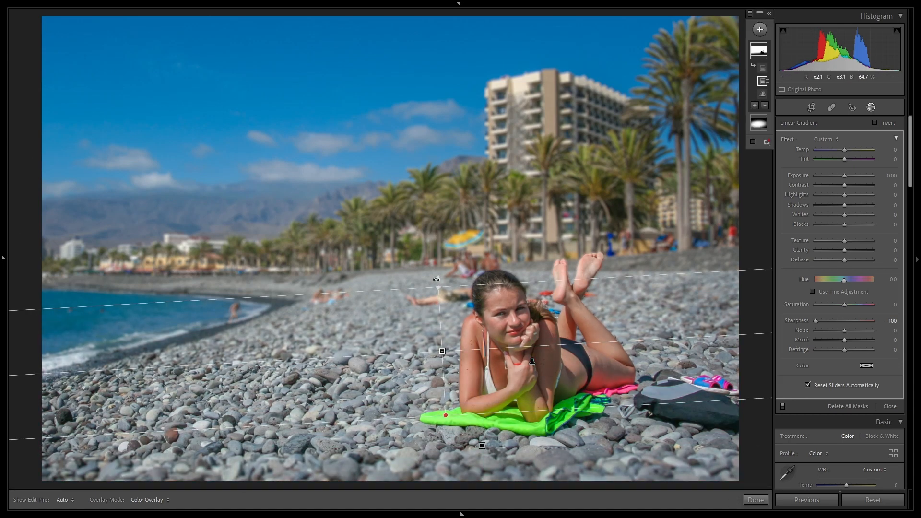
drag(436, 280, 431, 268)
click(755, 500)
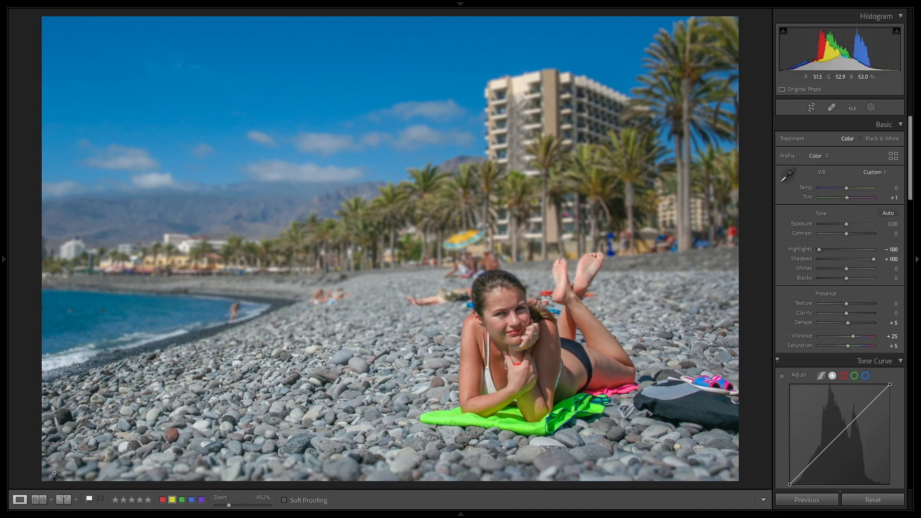
Compare the beach photo in a split before/after view, examining the background, the woman and the foreground pebbles up close.
click(63, 499)
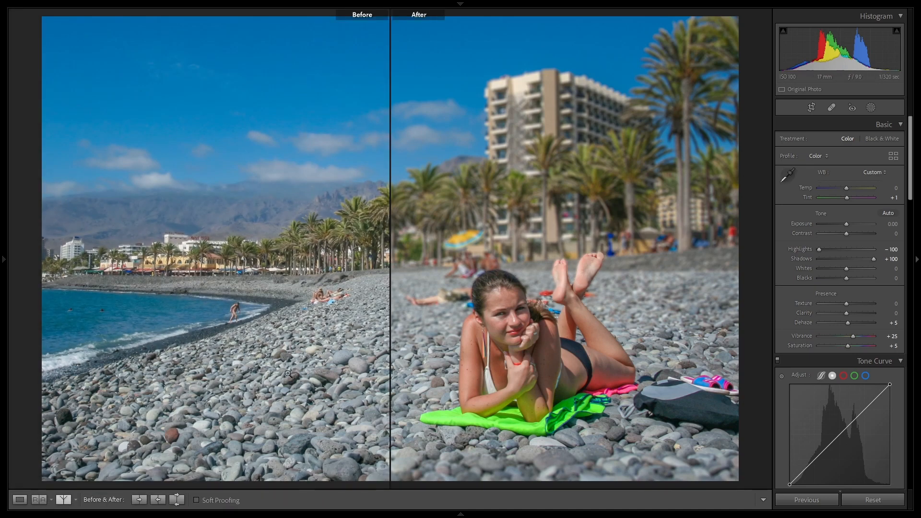
click(425, 296)
drag(578, 314, 82, 201)
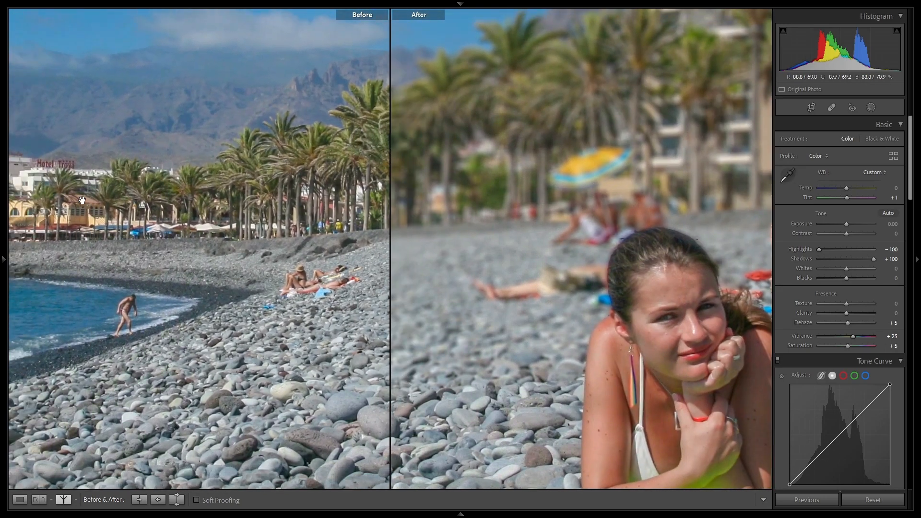
drag(595, 244, 541, 289)
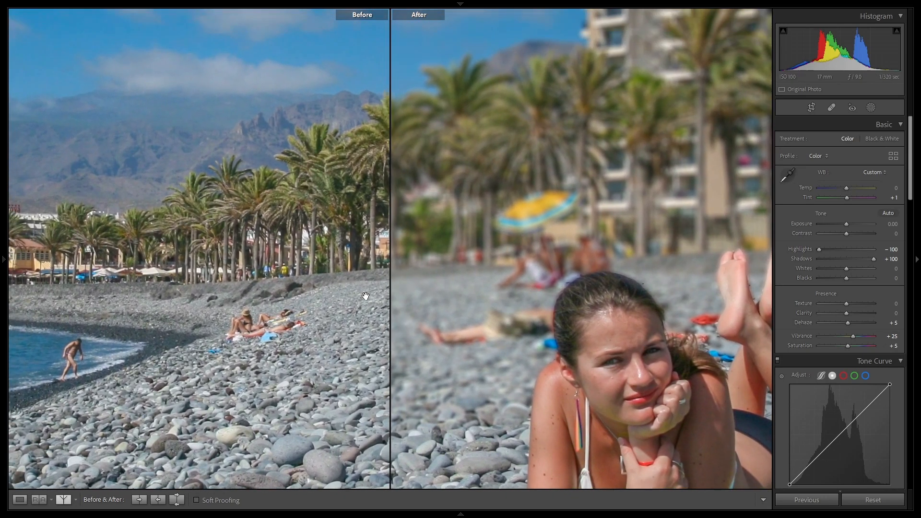
drag(466, 318, 249, 42)
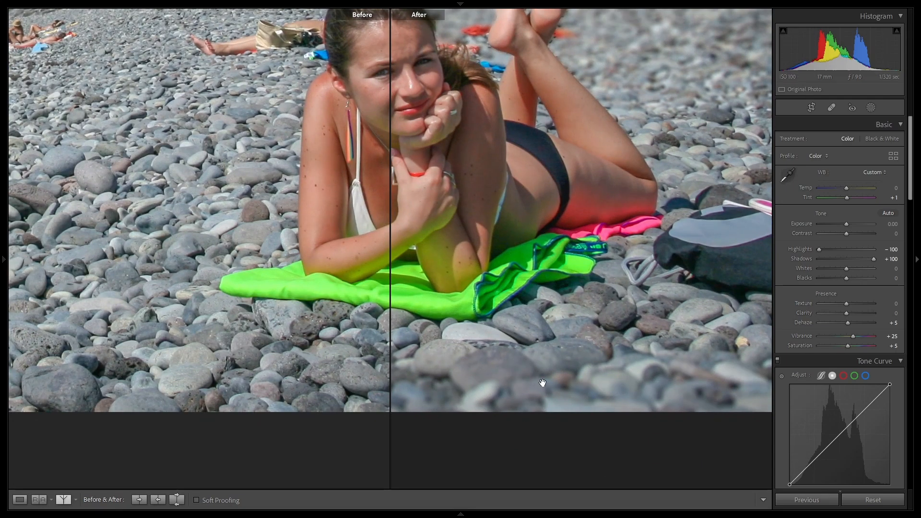
drag(731, 340, 685, 322)
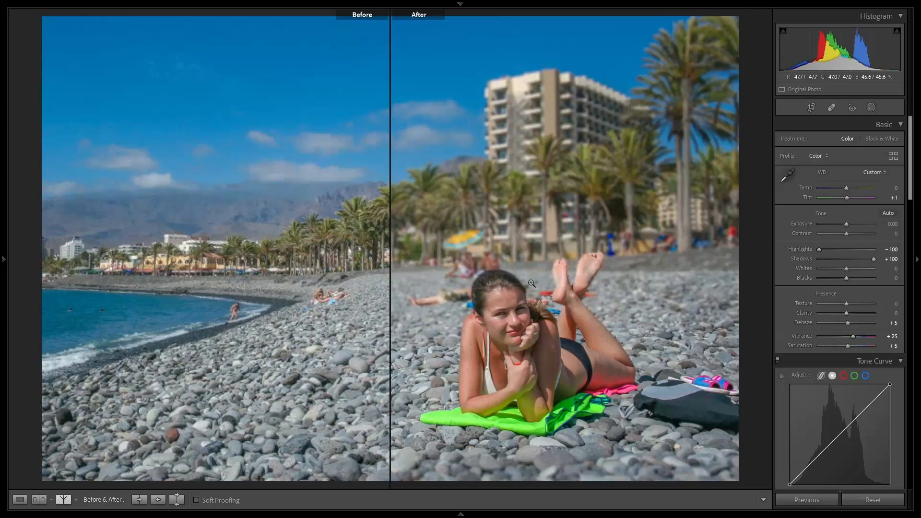
click(530, 283)
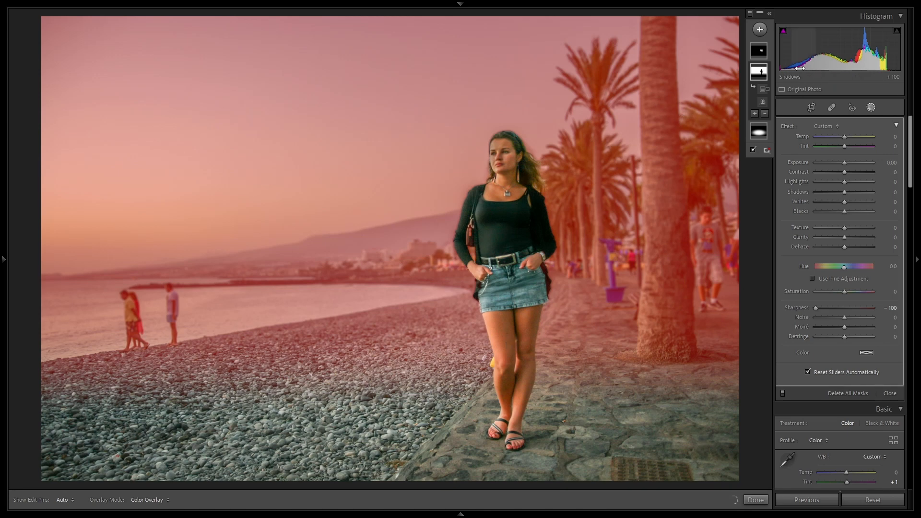
Subtract the large palm trunk beside the standing woman from the background mask, using a brush with Auto Mask enabled.
click(765, 114)
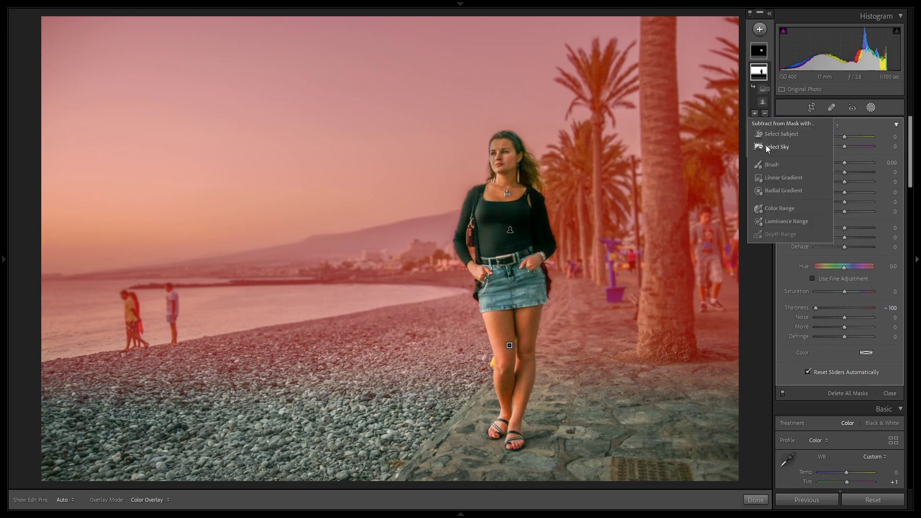
click(766, 165)
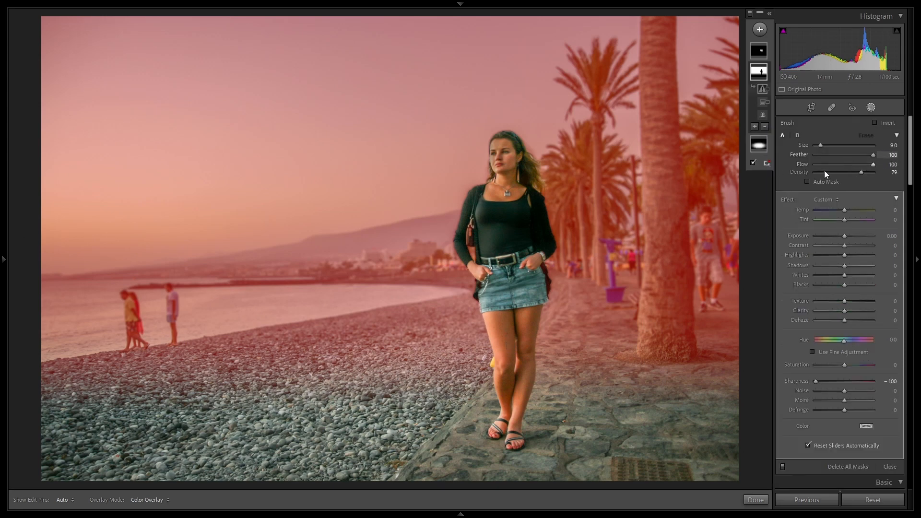
click(806, 182)
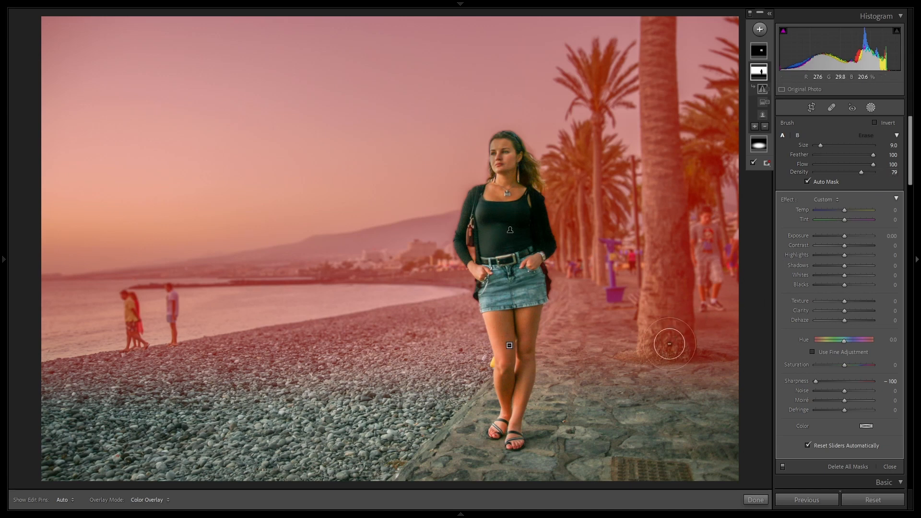
key(h)
key(alt)
mouse_move(676, 352)
mouse_down()
mouse_move(659, 304)
mouse_move(674, 327)
mouse_move(653, 350)
mouse_move(666, 244)
mouse_move(671, 338)
mouse_move(657, 345)
mouse_move(646, 331)
mouse_move(656, 263)
mouse_move(650, 21)
mouse_up()
drag(659, 25, 677, 257)
mouse_move(670, 214)
mouse_down()
mouse_move(686, 311)
mouse_move(678, 335)
mouse_move(665, 271)
mouse_up()
mouse_move(650, 144)
mouse_down()
mouse_move(642, 36)
mouse_move(658, 20)
mouse_up()
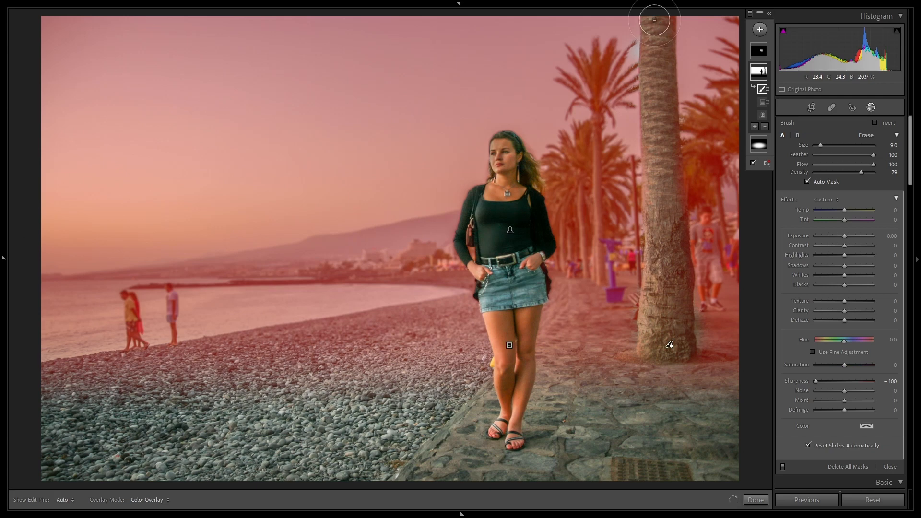
Undo the last brush stroke, repaint the subtraction along the upper palm trunk, and finish masking.
key(ctrl+z)
mouse_move(662, 188)
mouse_down()
mouse_move(653, 121)
mouse_move(661, 20)
mouse_up()
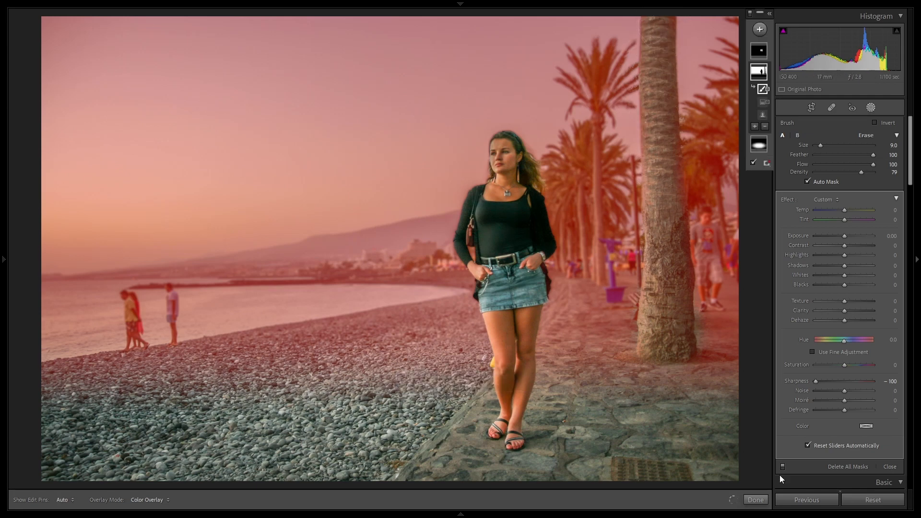
click(755, 499)
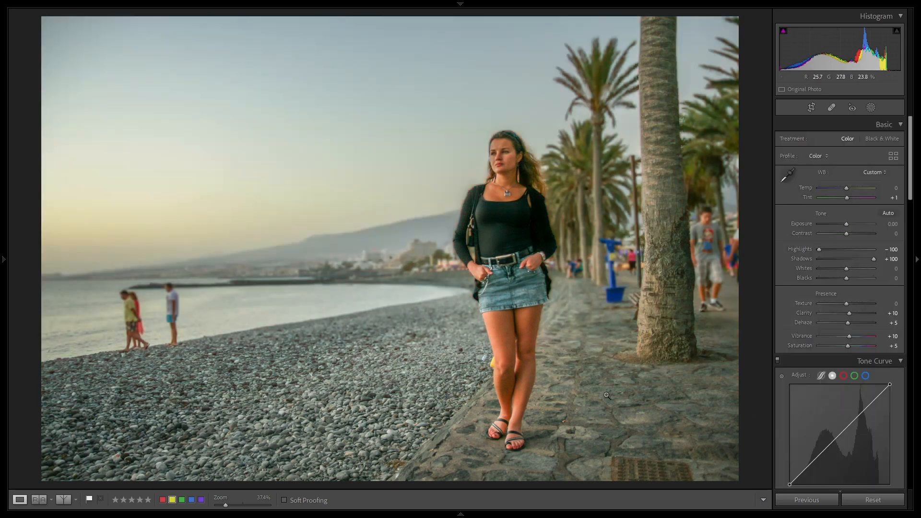